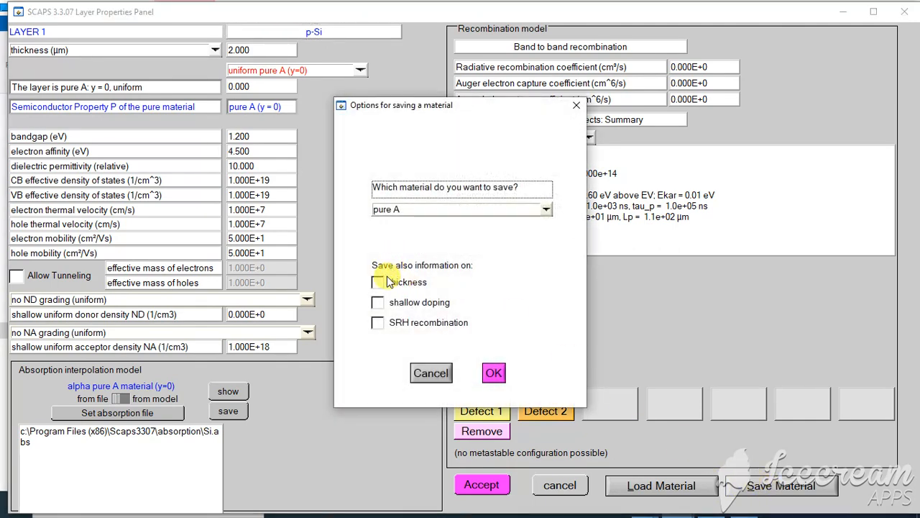
Step: Save the pure A material with thickness, shallow doping and SRH recombination as p-Si.material, and accept the p-Si layer
click(379, 283)
click(378, 303)
click(377, 322)
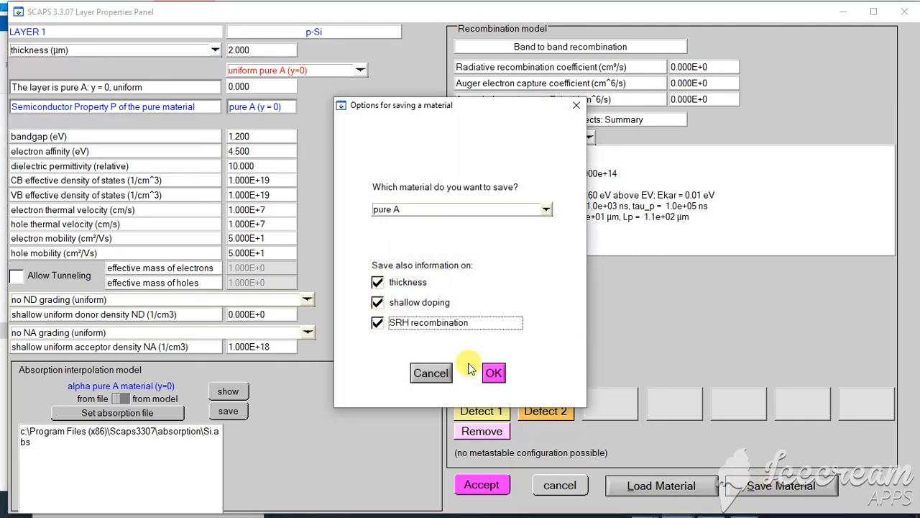
click(494, 379)
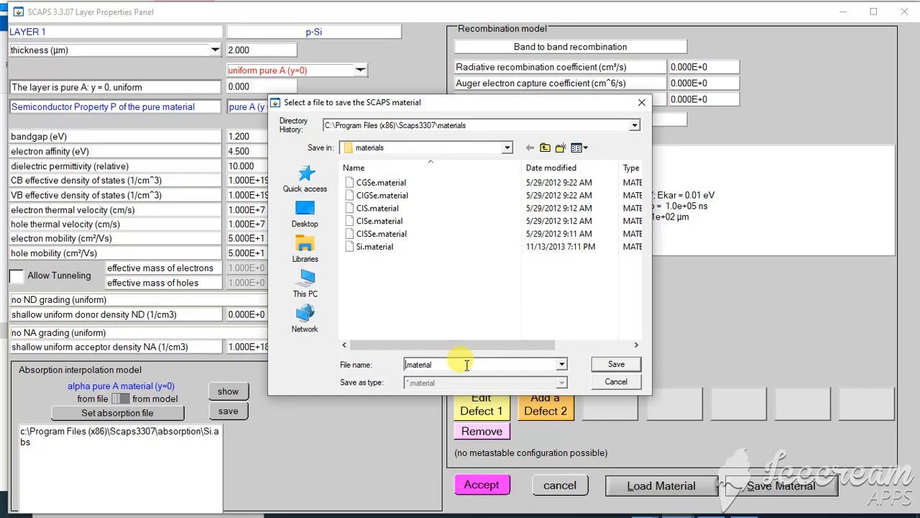
text(p-Si)
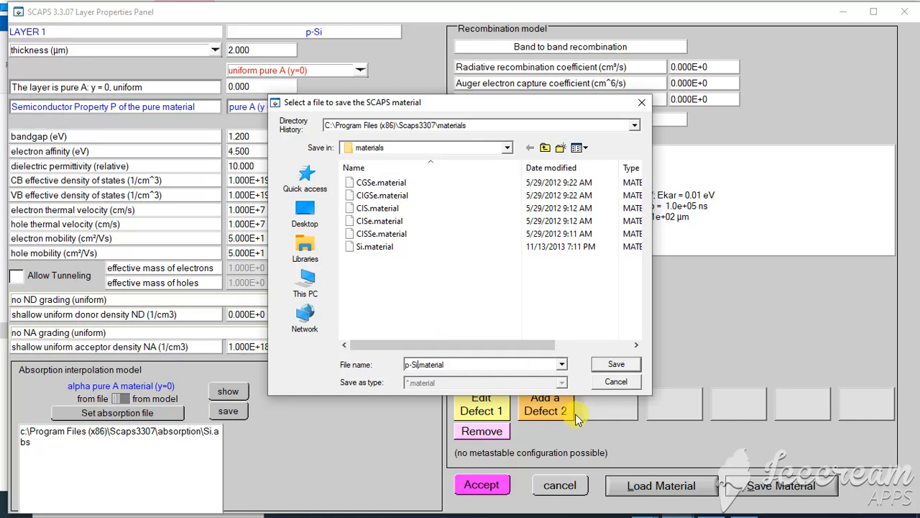
click(619, 364)
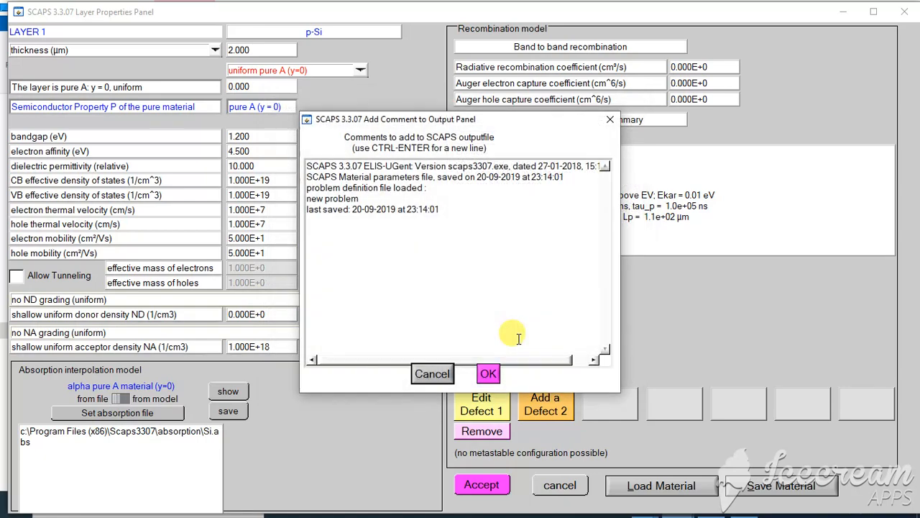
click(495, 376)
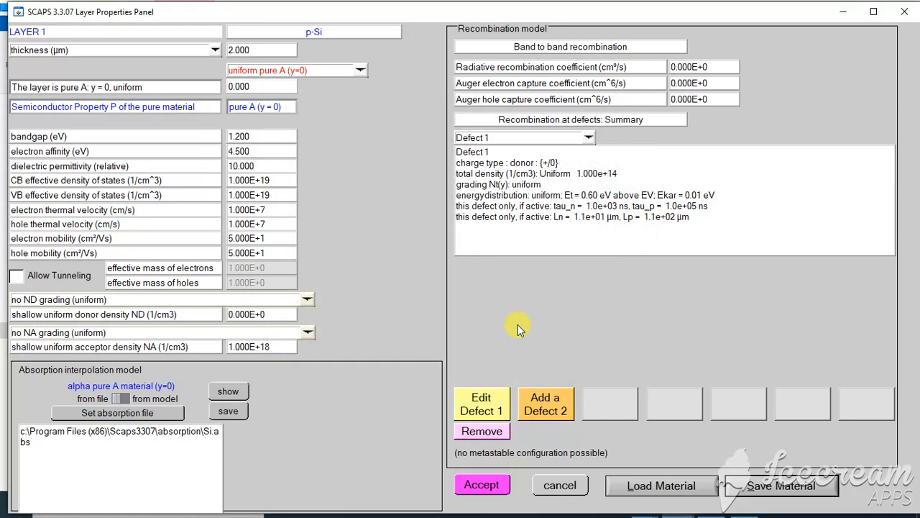
click(481, 484)
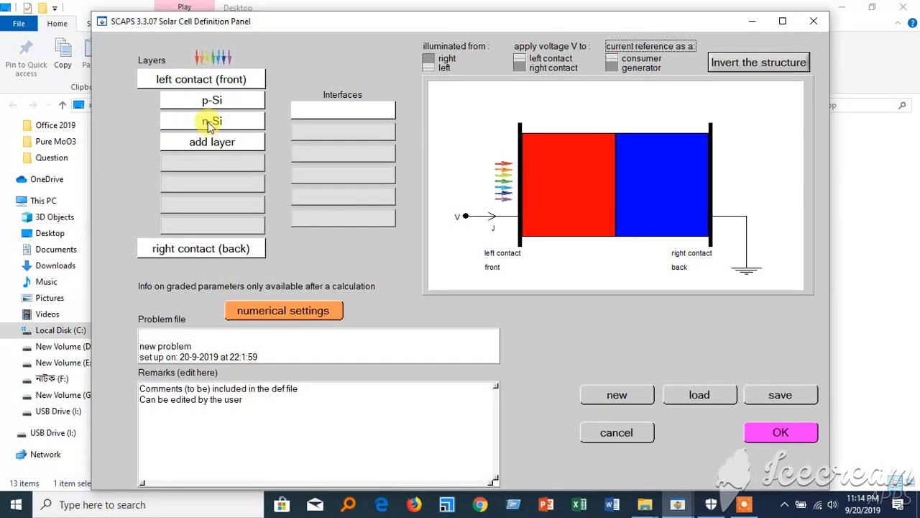
Step: Check the n-Si layer's properties, and save the solar cell definition as moon.def in the def folder
click(209, 123)
click(479, 484)
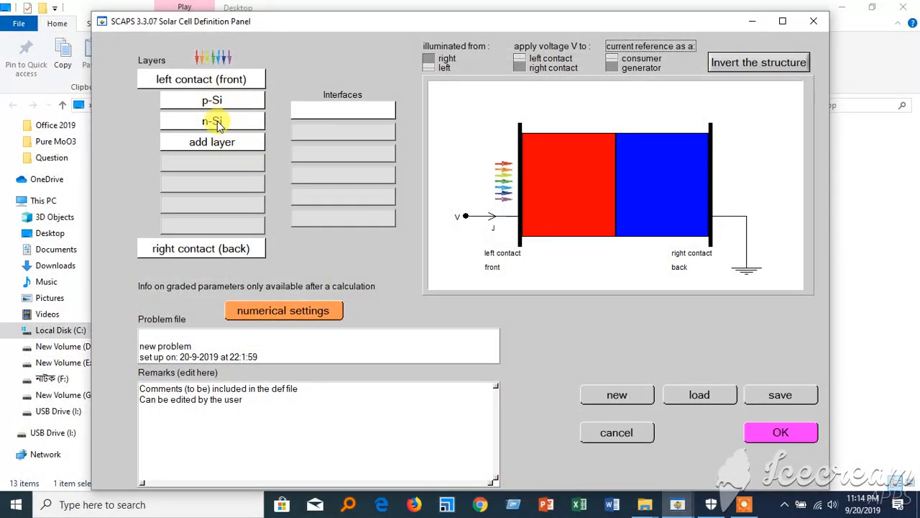
click(790, 396)
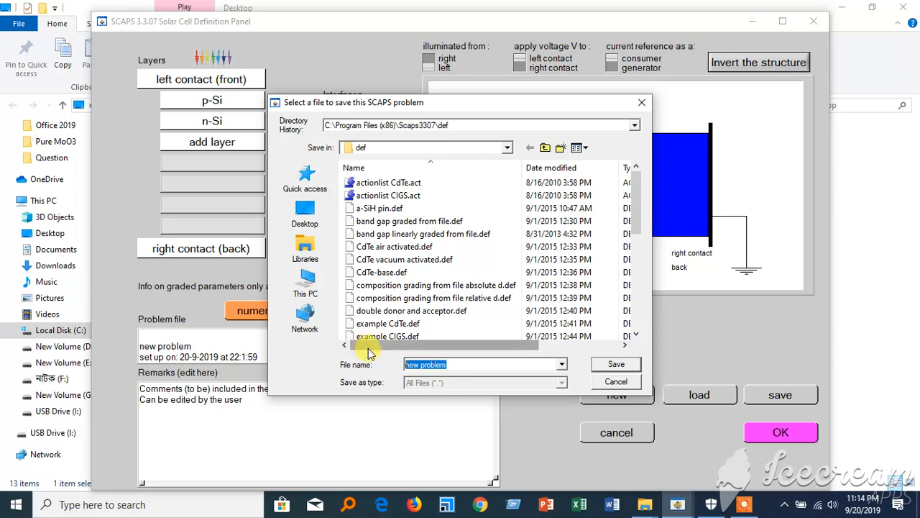
text(m)
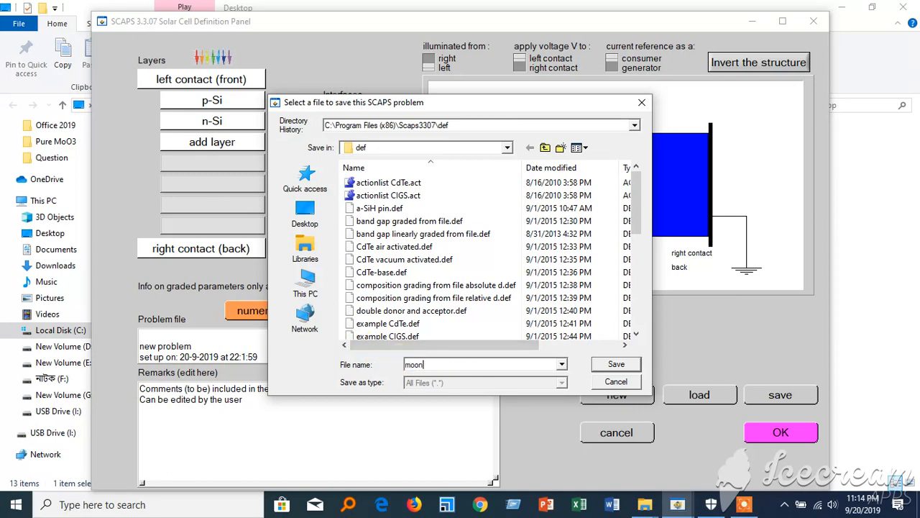
text(oon.def)
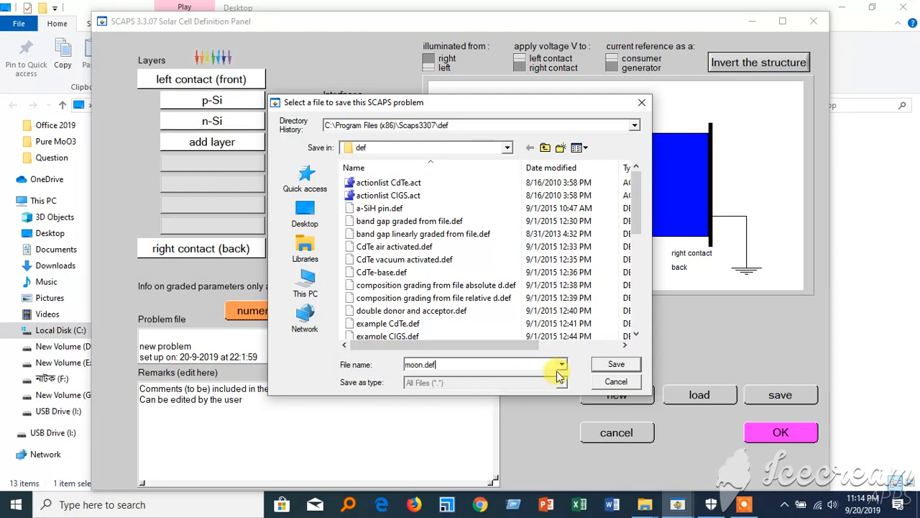
click(616, 363)
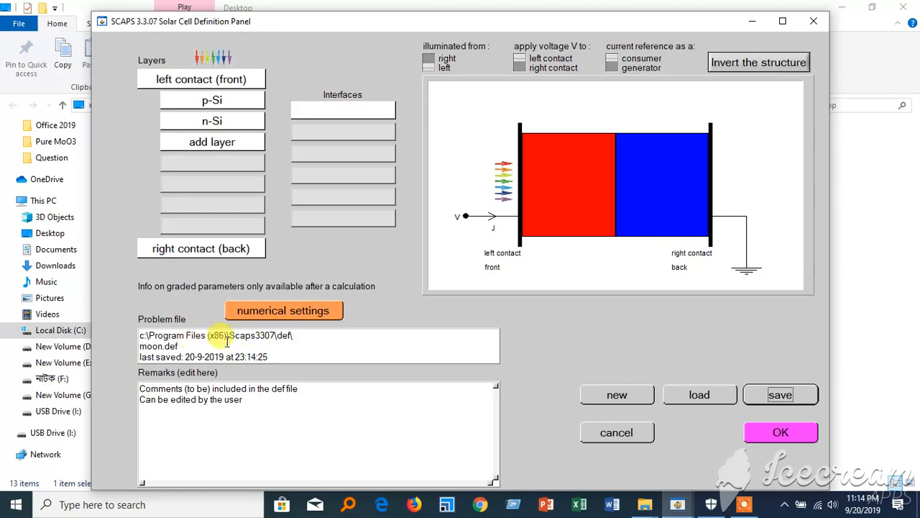
click(766, 432)
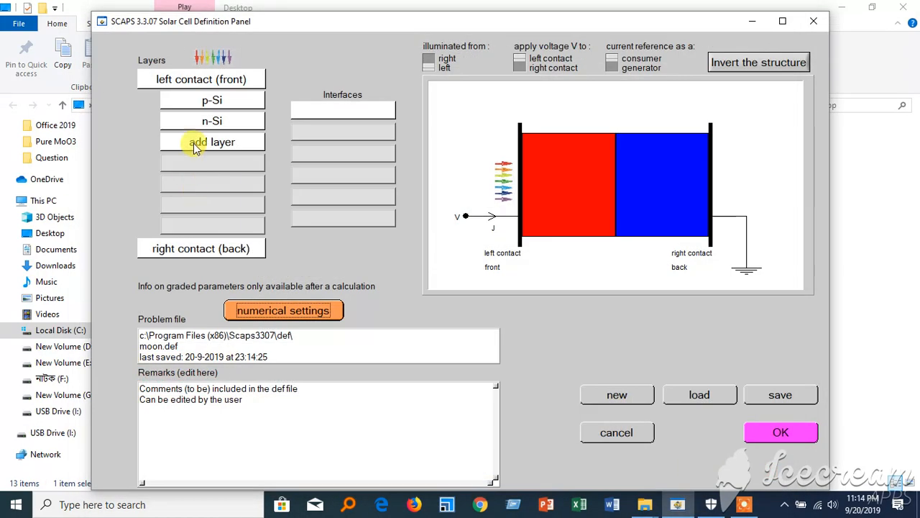
Step: Review the p-Si layer's properties and confirm the solar cell definition
click(204, 103)
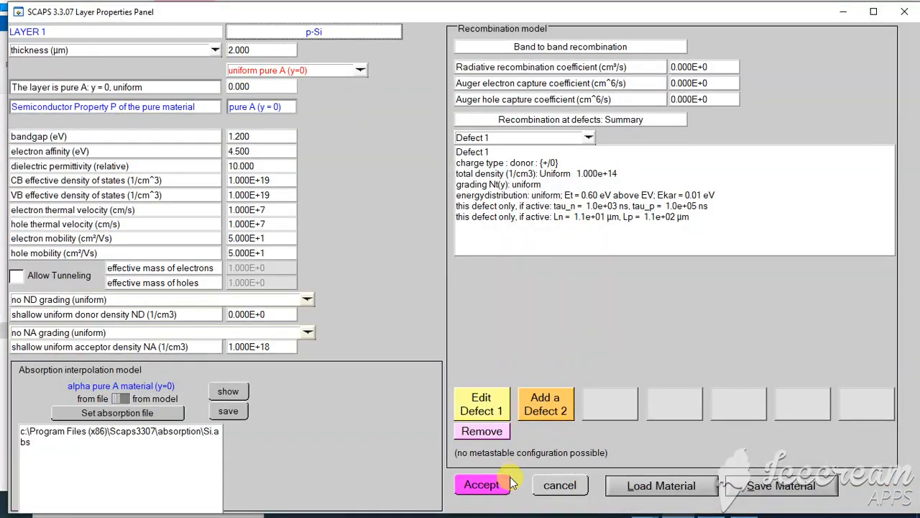
click(483, 478)
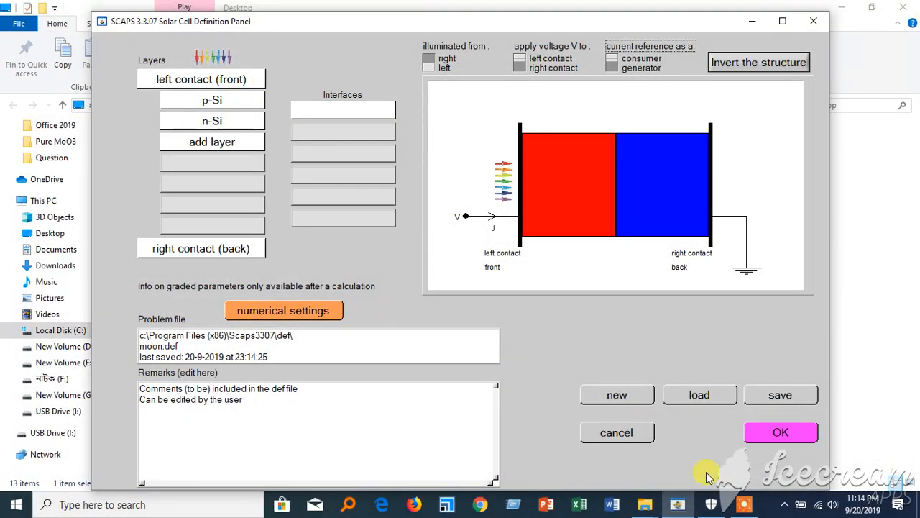
click(765, 432)
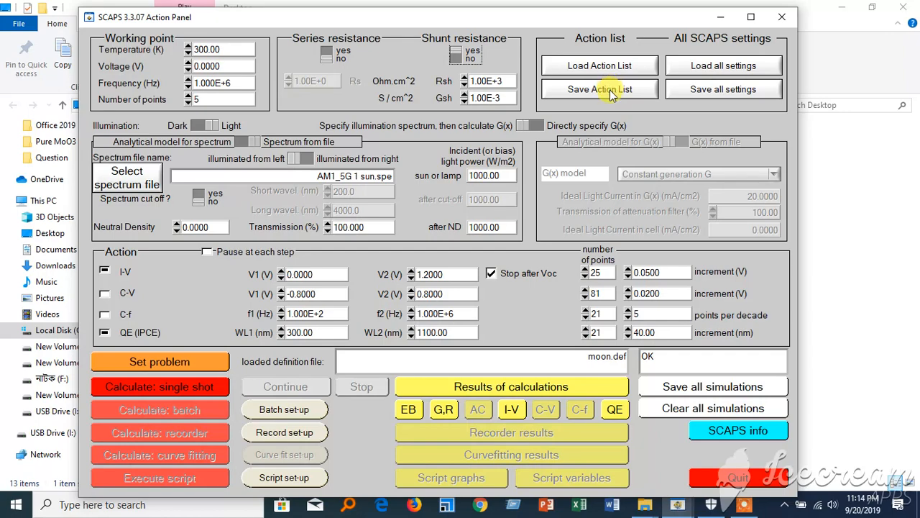
Step: Save all SCAPS settings in the def folder as moon.scaps
click(721, 89)
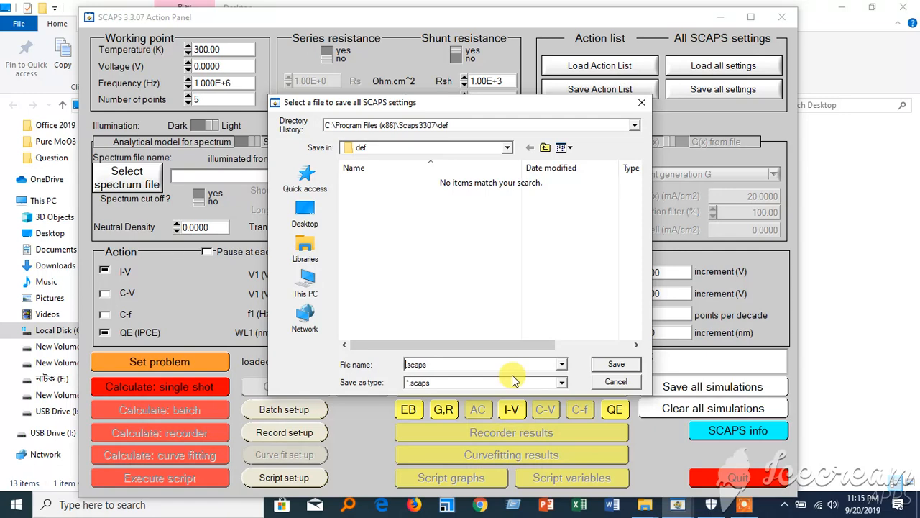
text(moon)
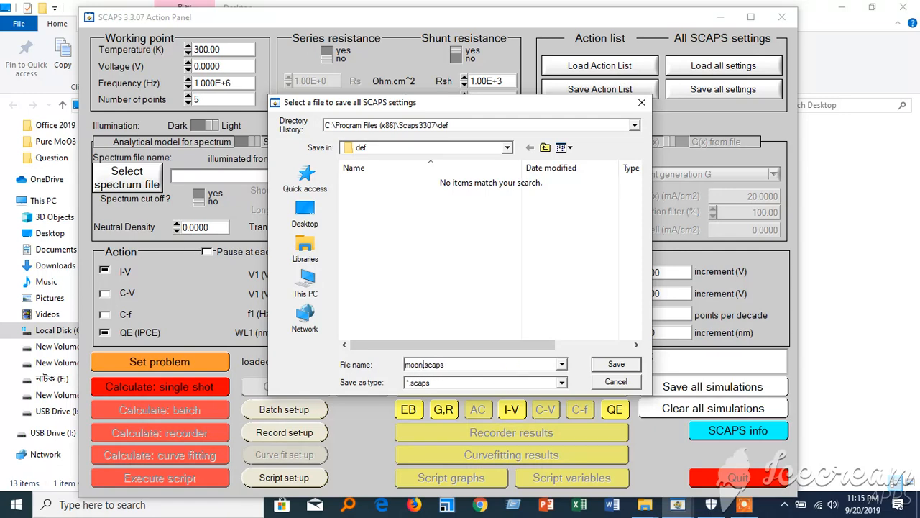
click(613, 363)
click(486, 369)
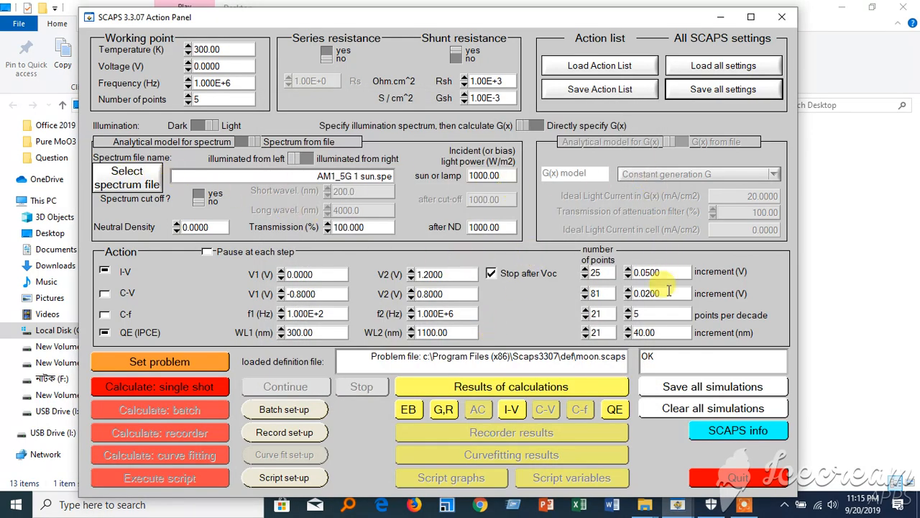
Step: Leave the action list unsaved and clear all simulations
click(606, 89)
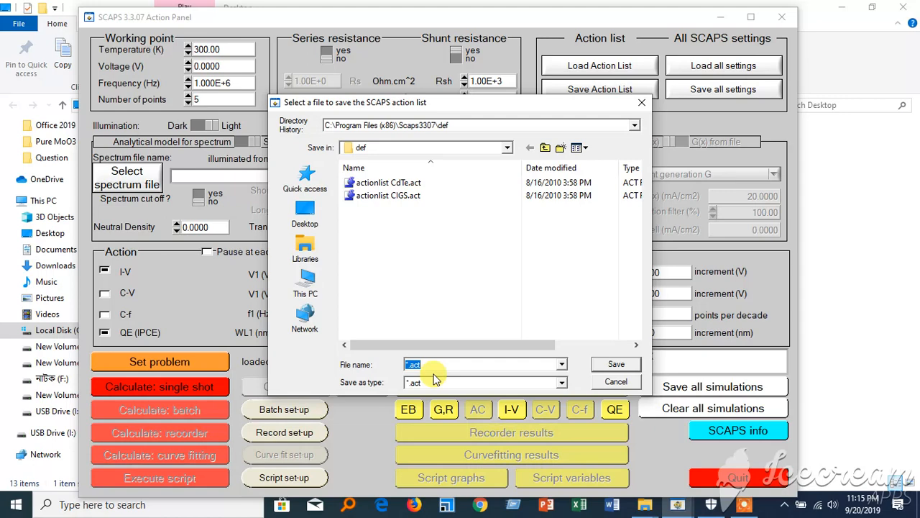
click(616, 383)
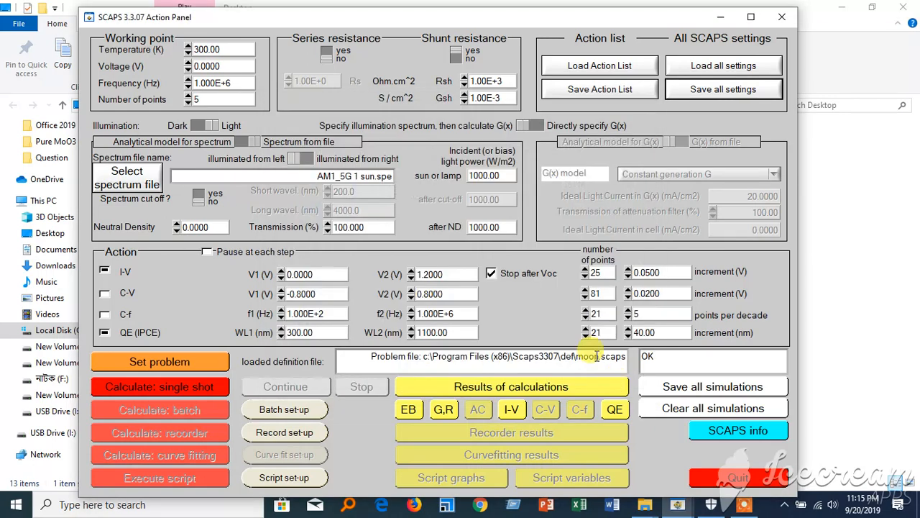
click(652, 414)
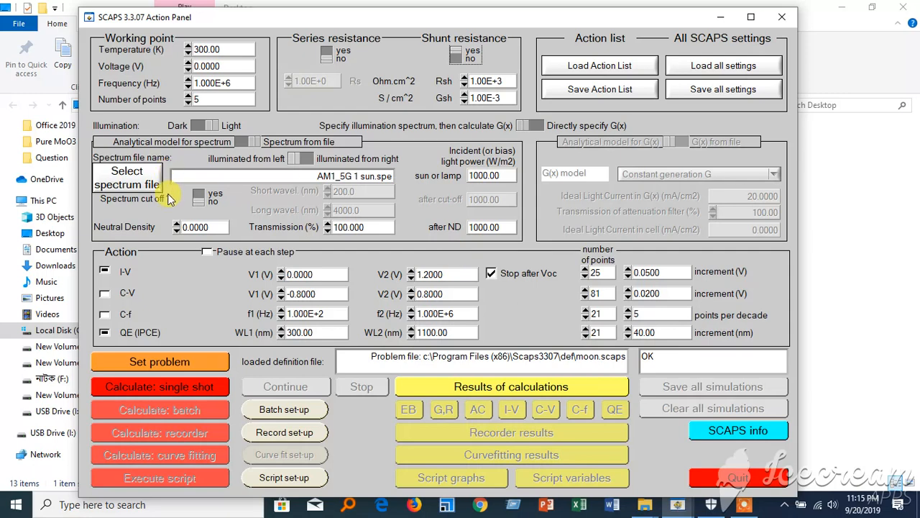
Step: Quit SCAPS and start the program again
click(783, 18)
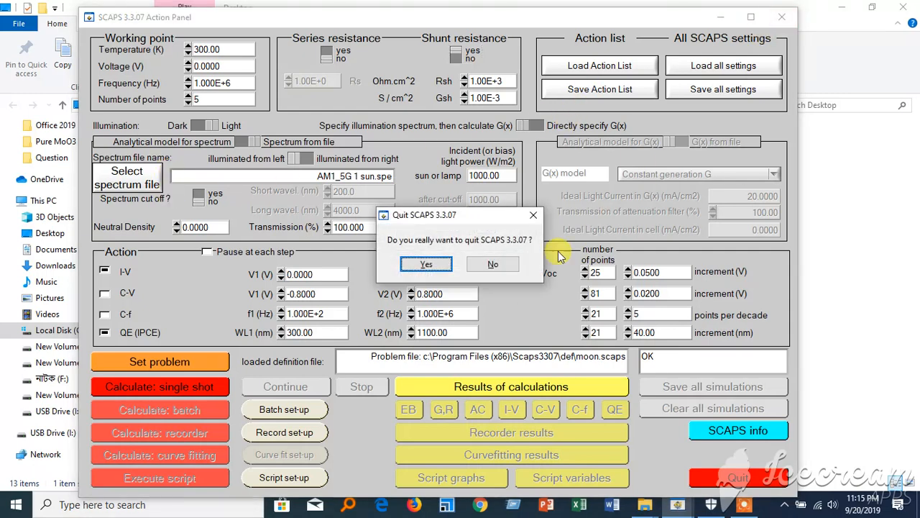
click(419, 266)
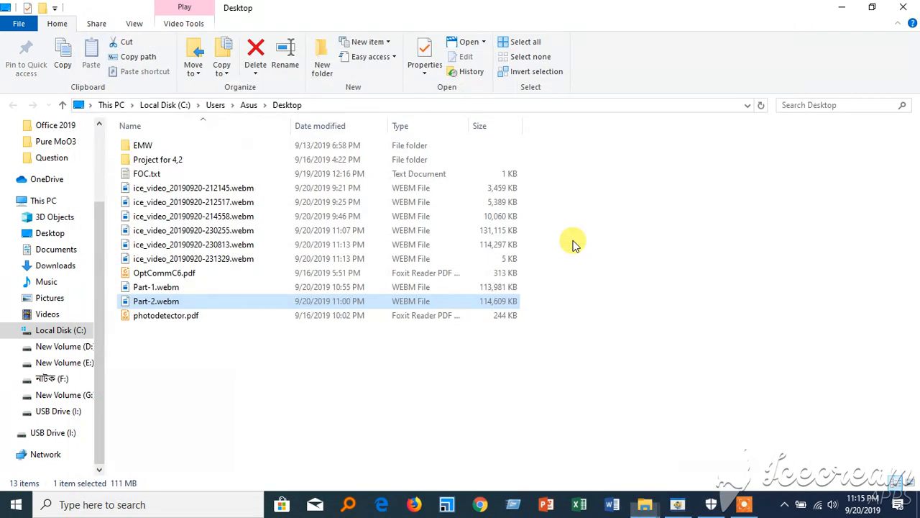
click(751, 248)
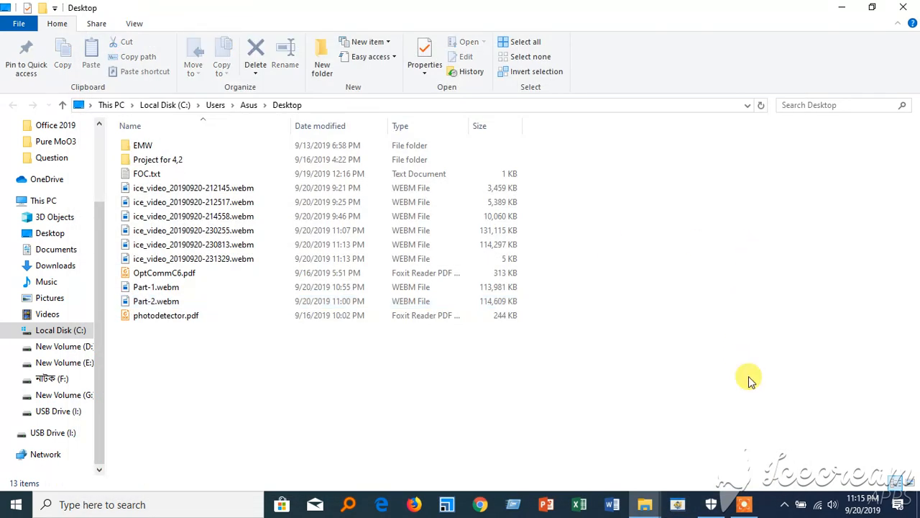
click(673, 511)
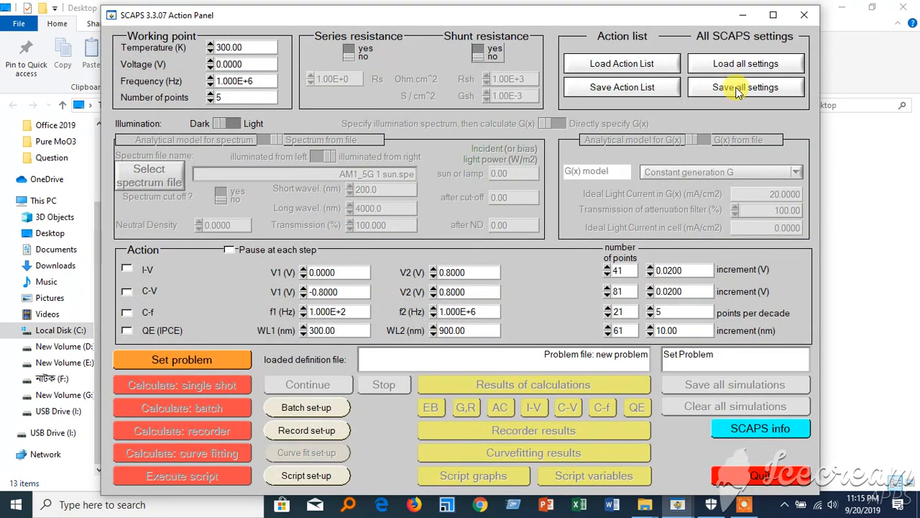
Step: Load all SCAPS settings from the moon.scaps file
click(731, 66)
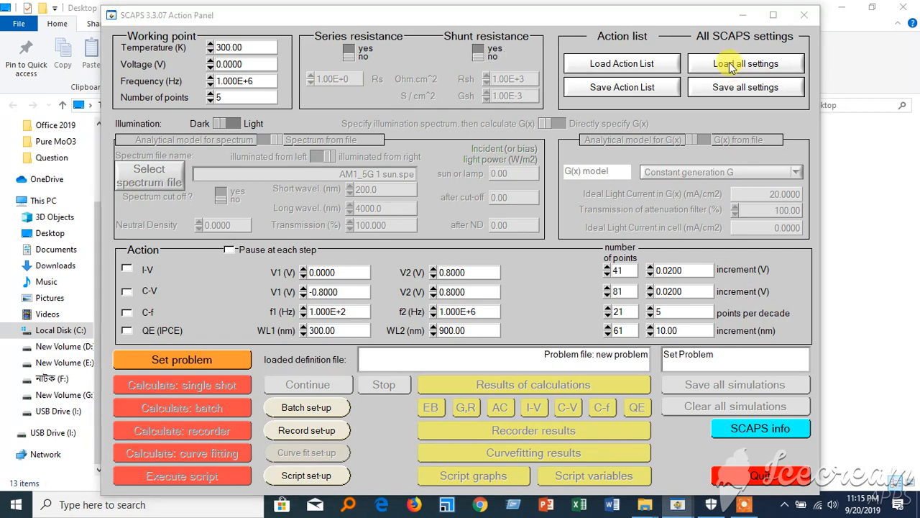
click(383, 185)
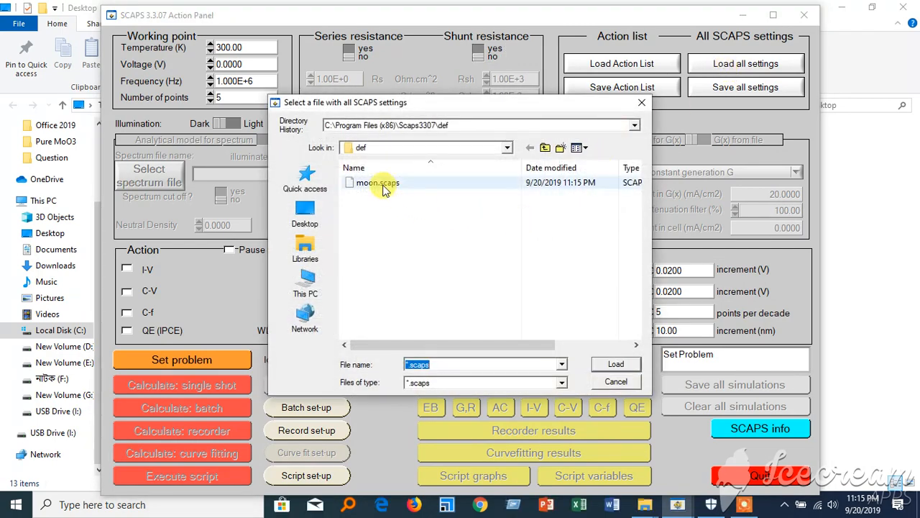
click(602, 366)
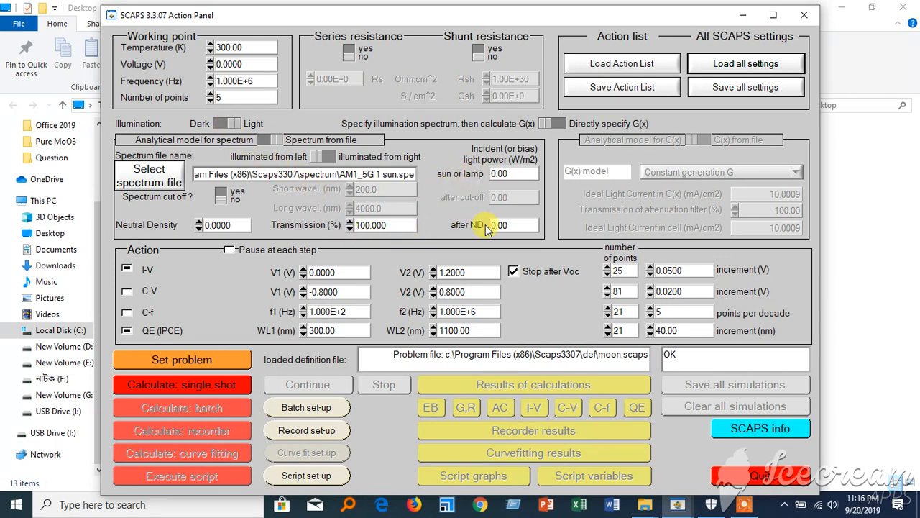
Step: Set the illumination to light, and check the loaded problem's layer structure in the solar cell definition
click(237, 123)
click(237, 123)
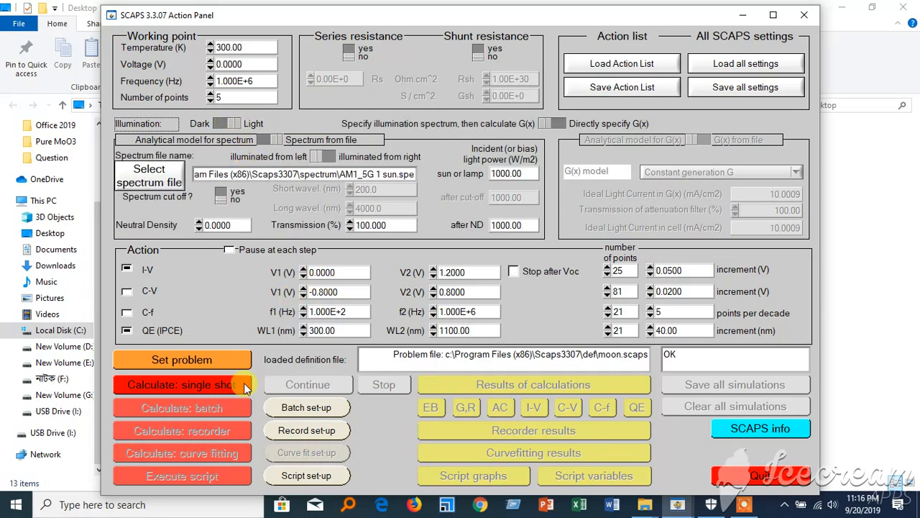
click(213, 353)
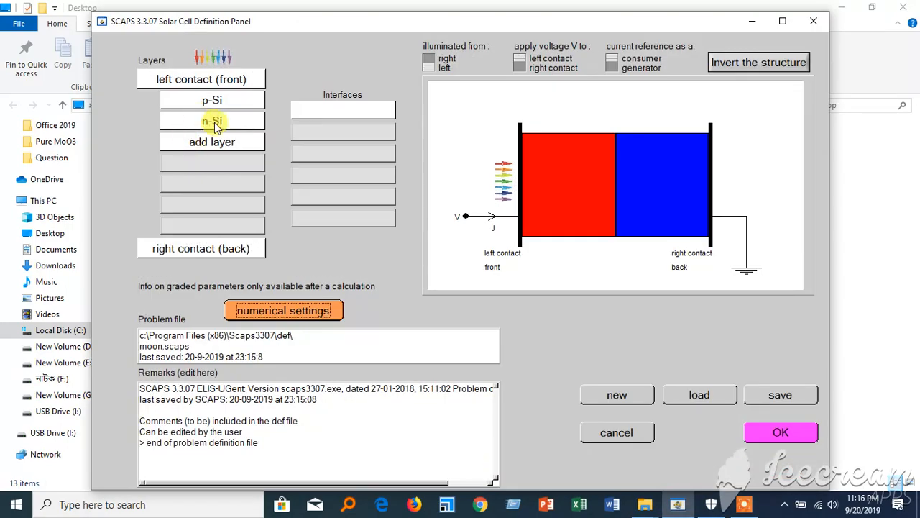
click(773, 432)
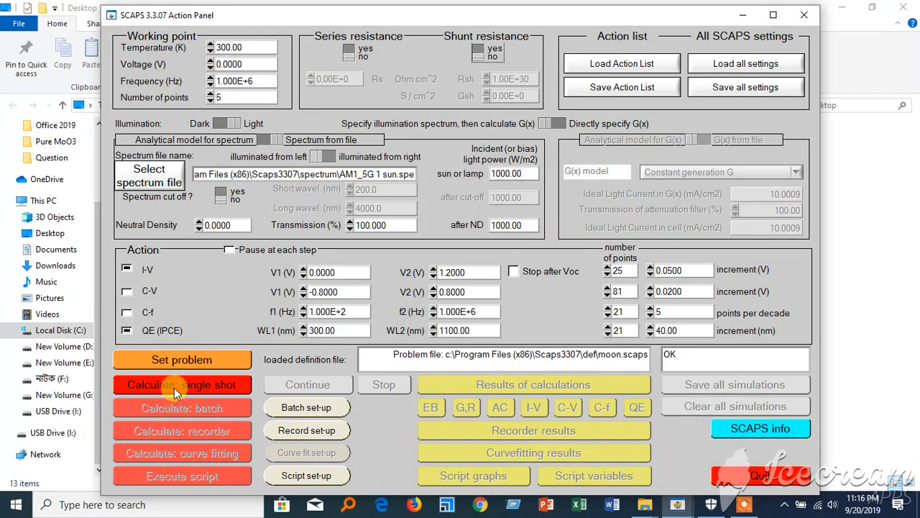
Step: Run a single-shot calculation, and view its energy band, I-V and quantum efficiency results
click(174, 387)
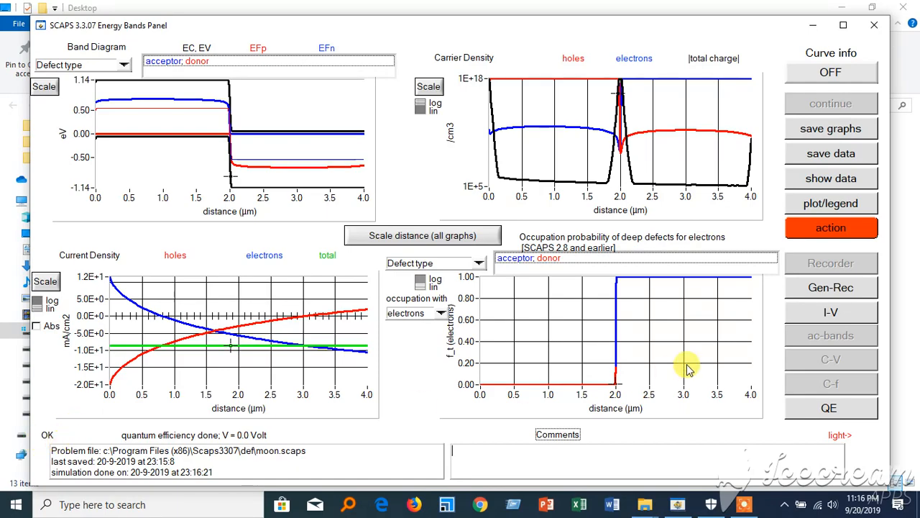
click(811, 320)
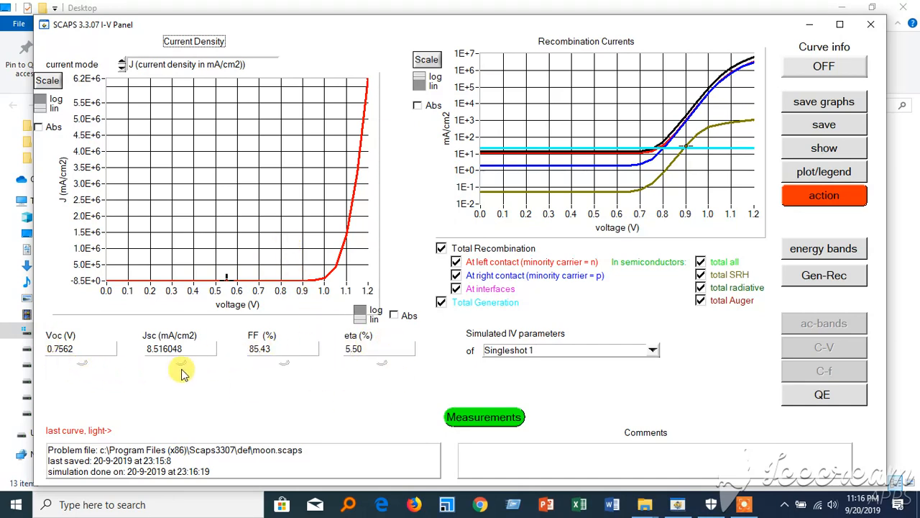
click(831, 404)
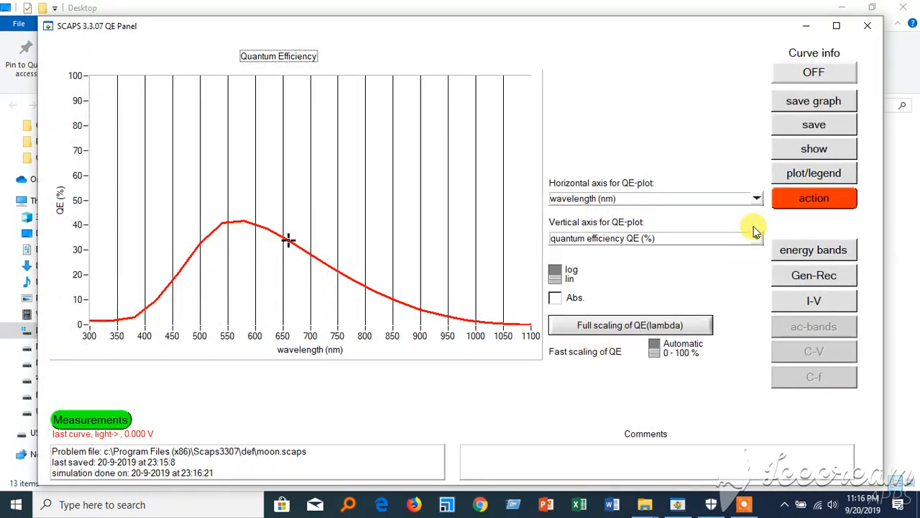
click(811, 209)
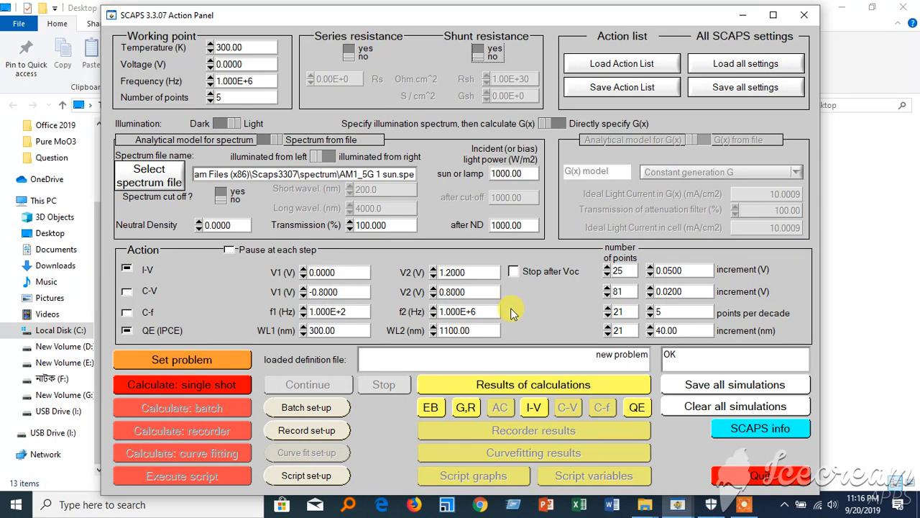
Step: Enable stopping the I-V sweep after Voc, and clear all earlier simulations
click(512, 271)
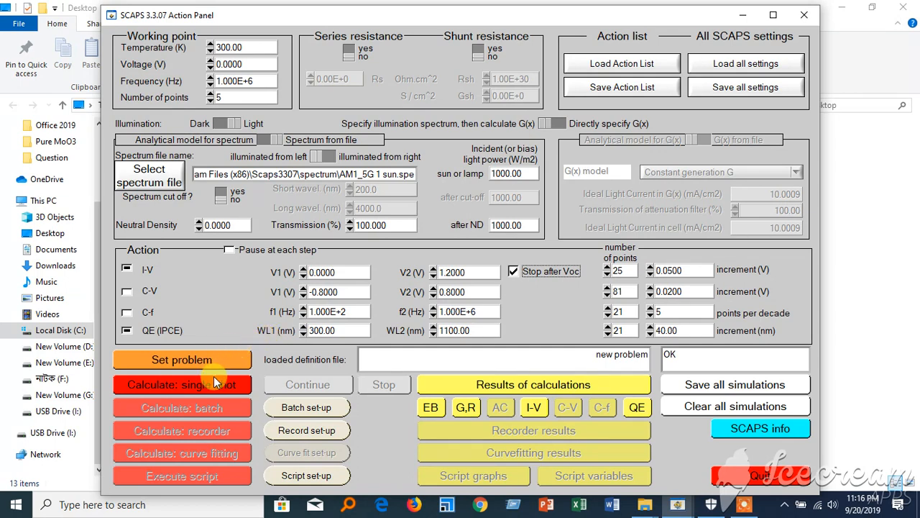
click(766, 406)
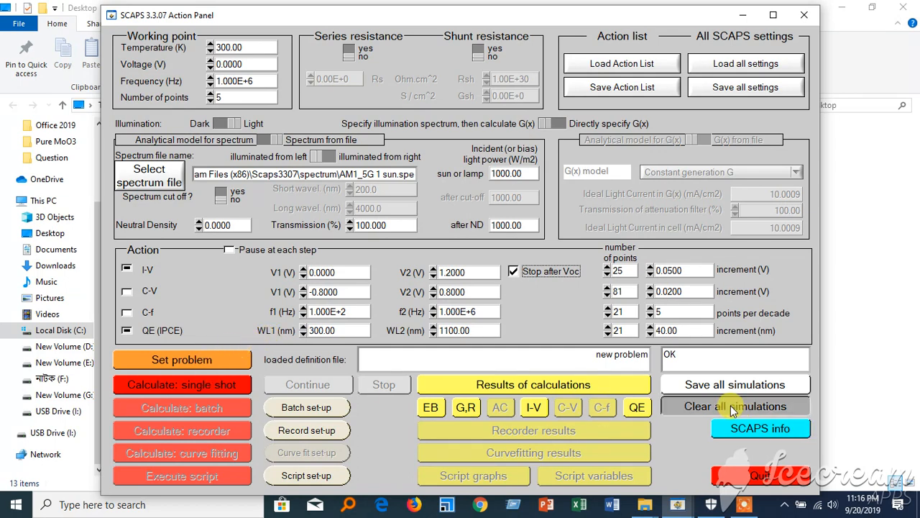
Step: Set the p-Si layer's thickness to 1 µm in the solar cell definition, and check the resulting layer structure
click(212, 359)
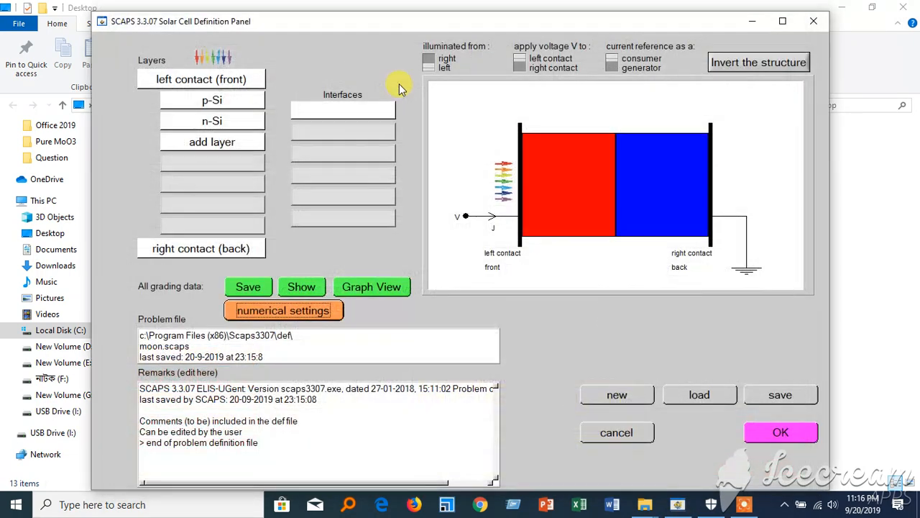
click(245, 98)
drag(212, 29, 167, 35)
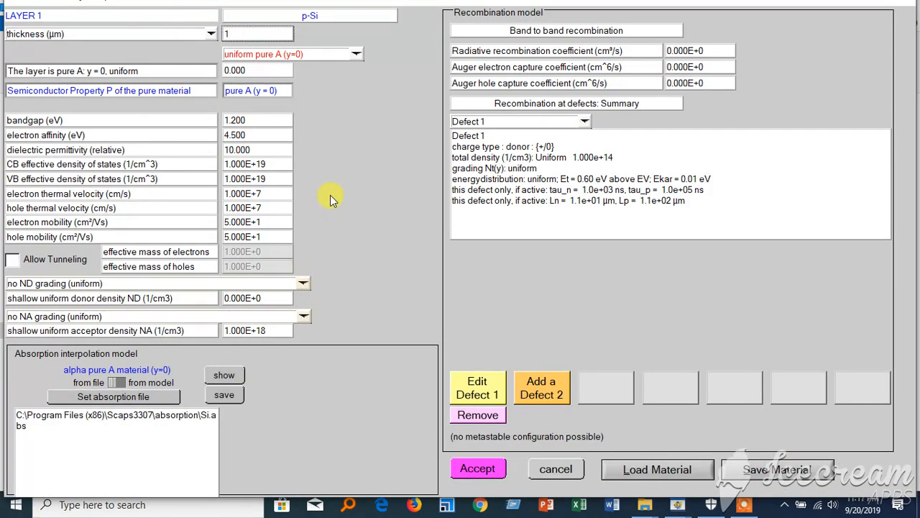
click(467, 469)
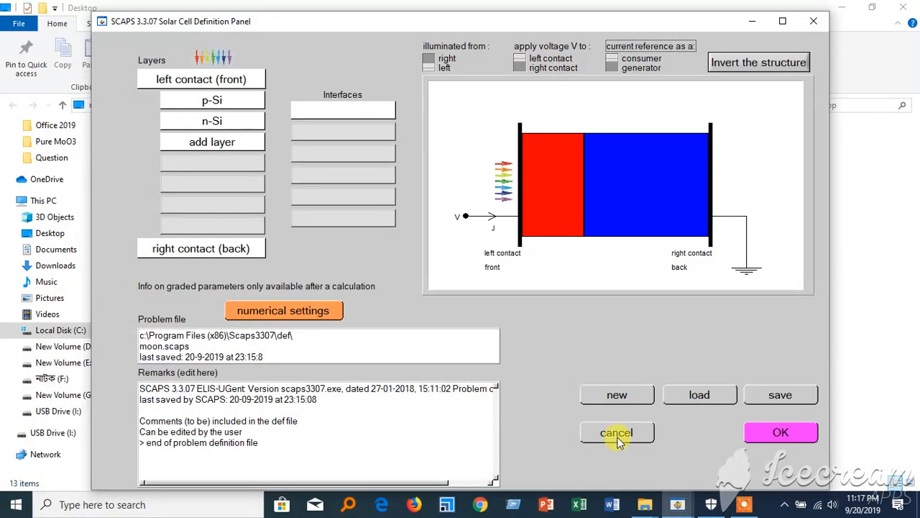
click(783, 376)
click(206, 363)
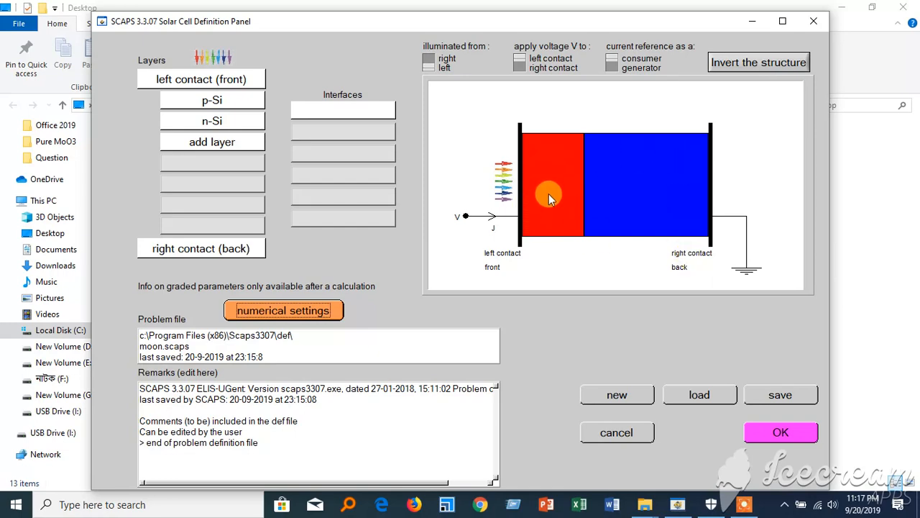
click(782, 432)
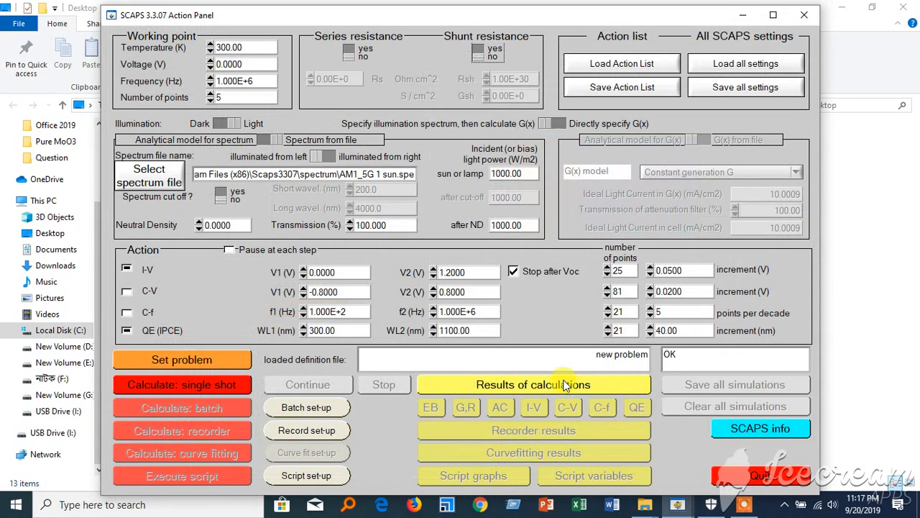
Step: Run a single-shot calculation with the 1 µm p-Si layer, and view its energy band and I-V results
click(193, 388)
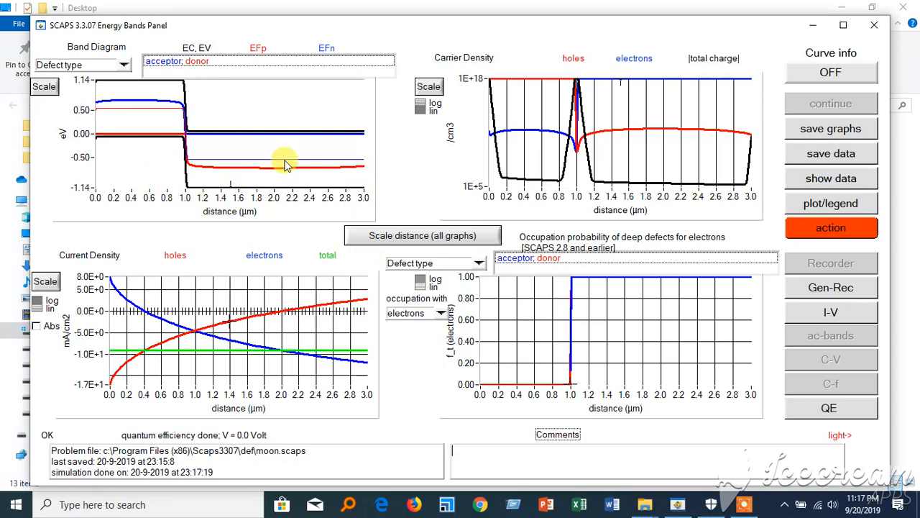
click(846, 318)
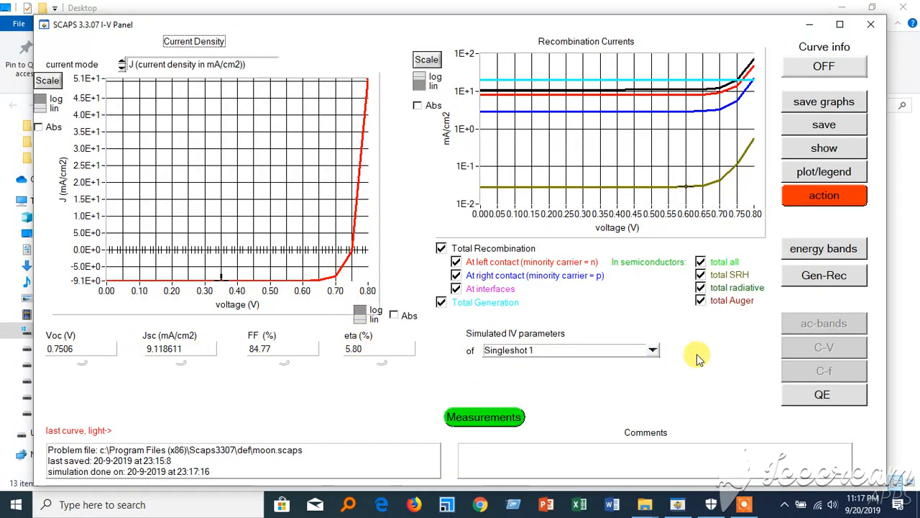
click(825, 198)
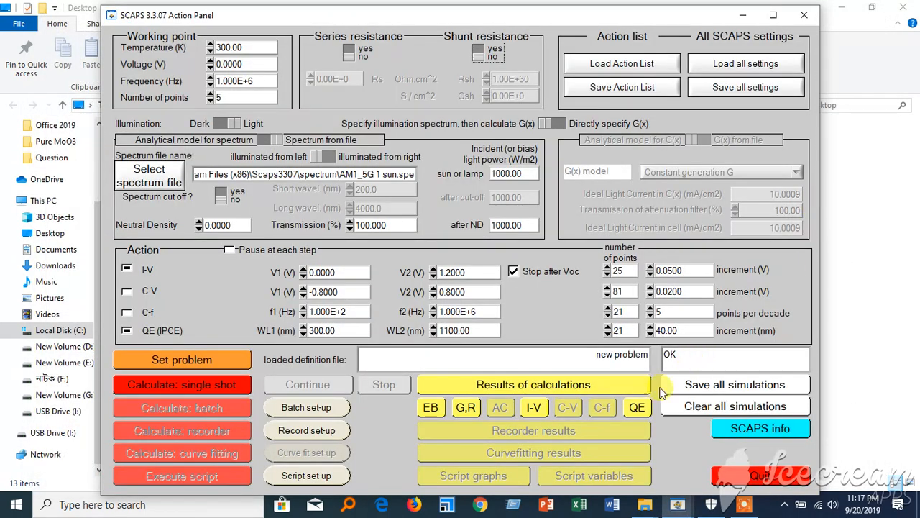
Step: Set the p-Si layer's thickness to 3 µm in the solar cell definition
click(180, 358)
click(240, 154)
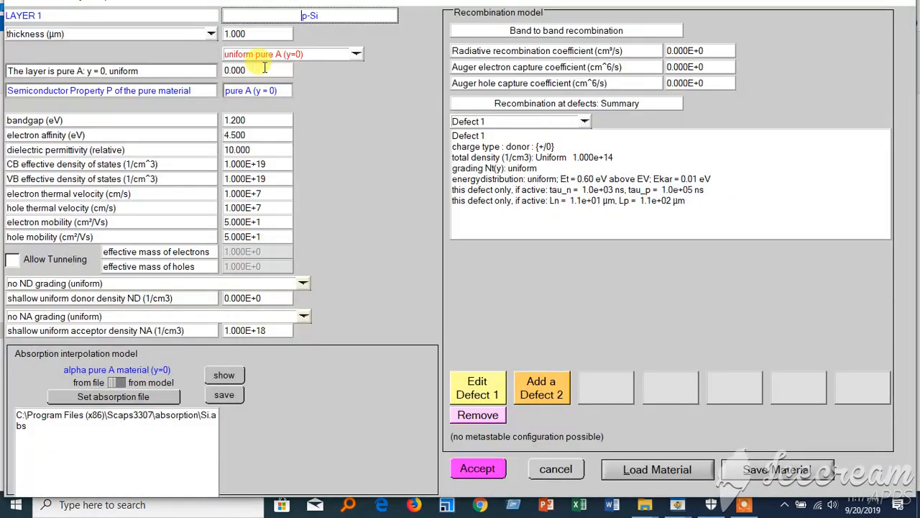
drag(267, 33, 205, 28)
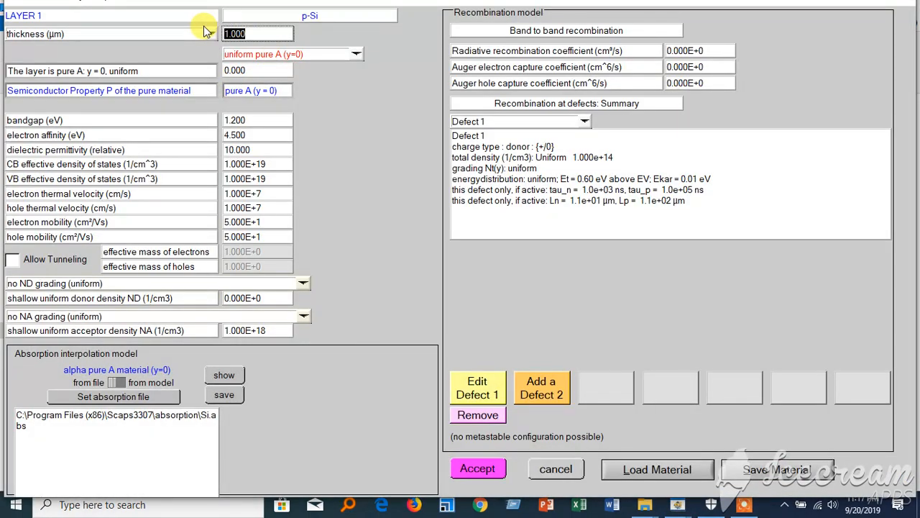
key(Return)
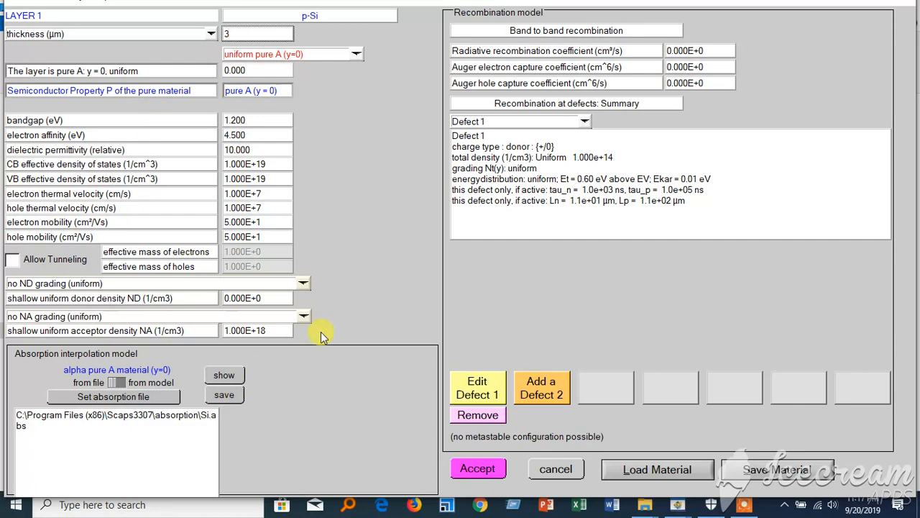
click(476, 477)
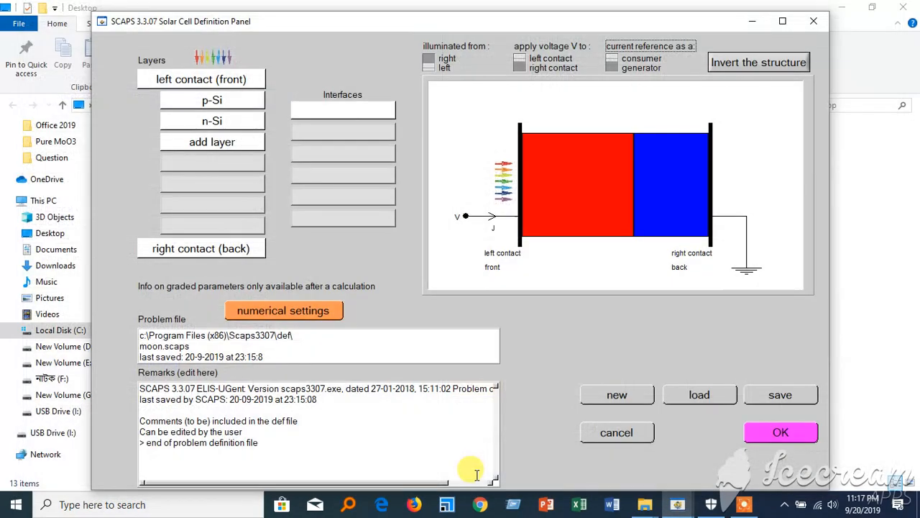
click(767, 436)
Step: Run another single-shot calculation, and compare the simulated I-V parameters of Singleshot 1 and Singleshot 2
click(231, 389)
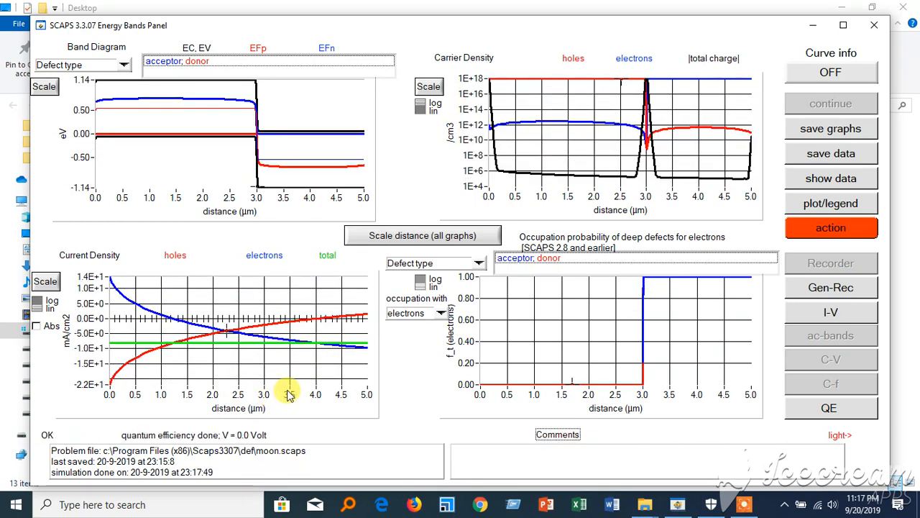
click(827, 316)
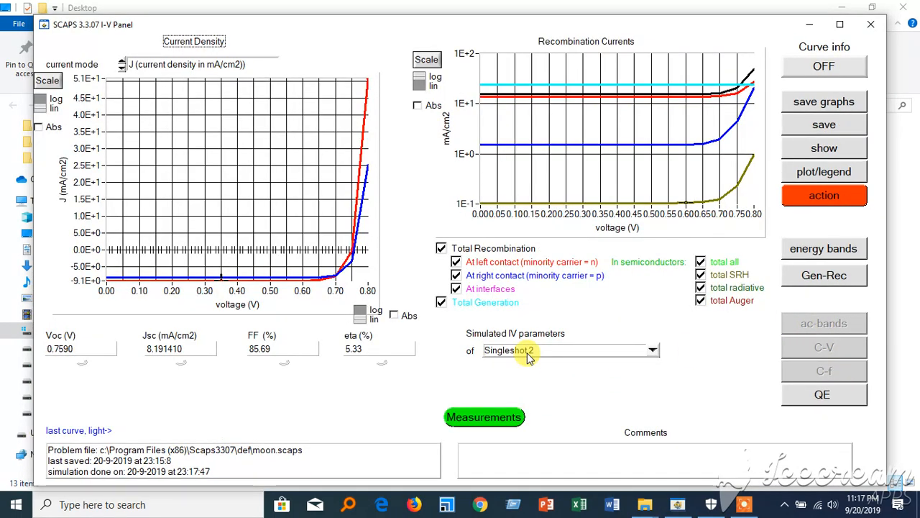
click(528, 352)
click(539, 363)
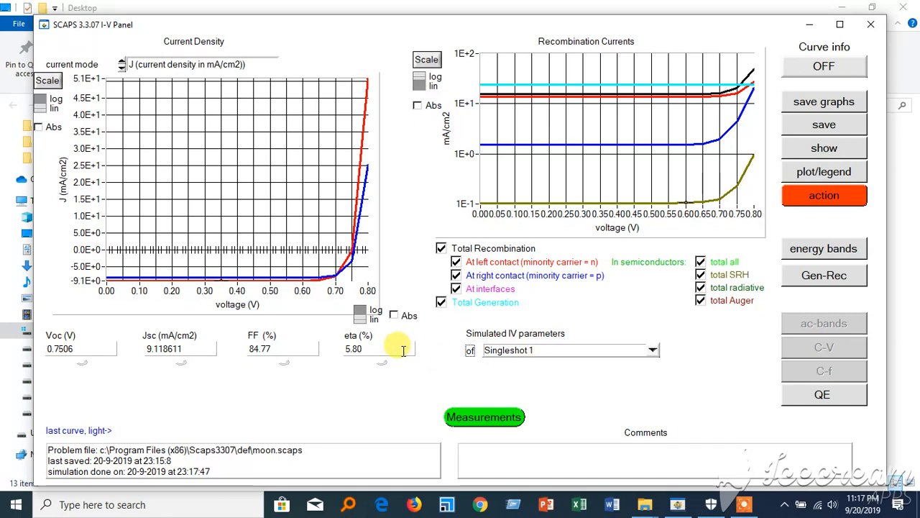
click(547, 351)
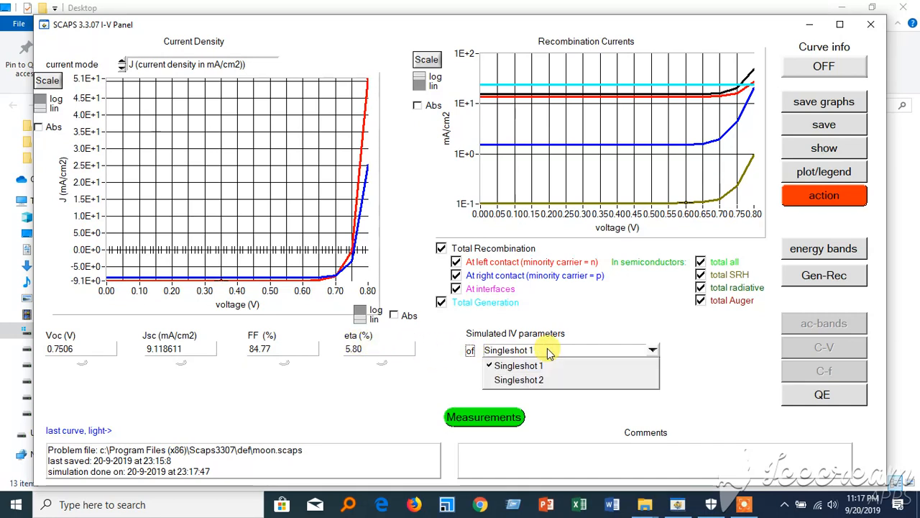
click(546, 385)
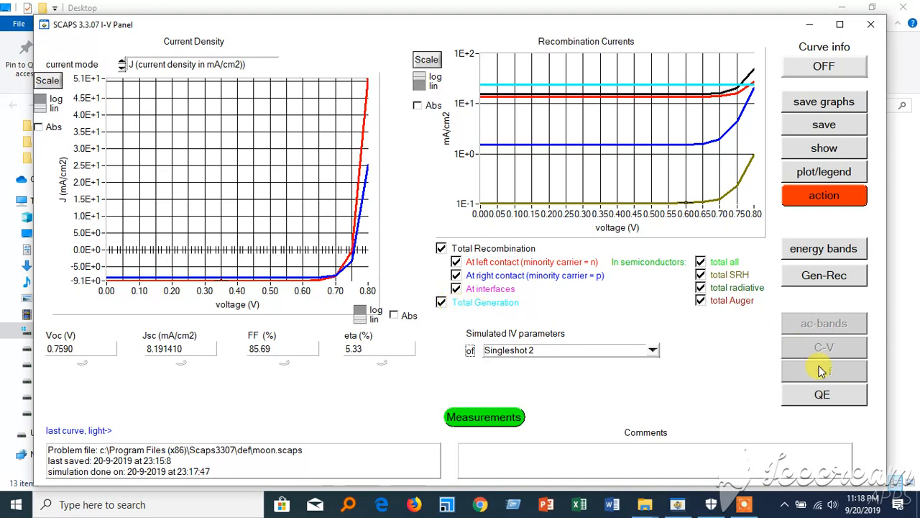
click(814, 208)
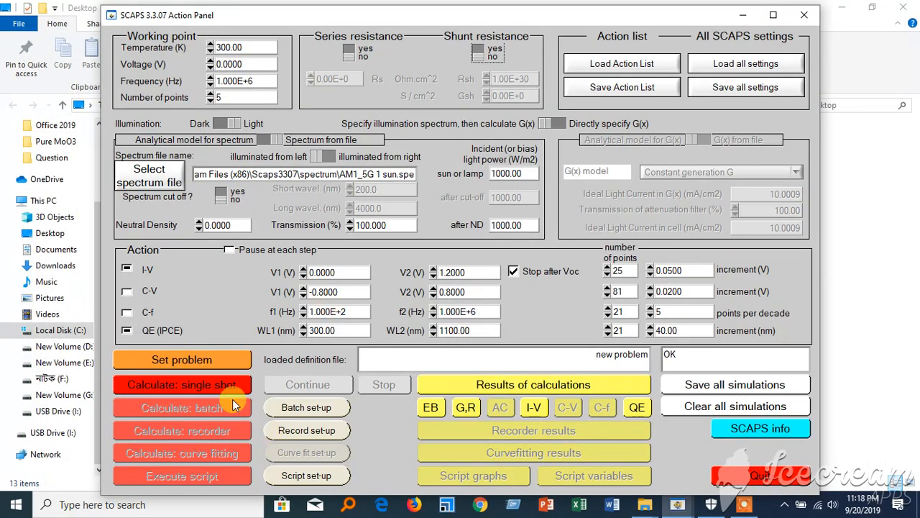
Step: Clear all simulations, and add a p-Si (L1) thickness parameter to the batch set-up, checking the available properties and layers
click(719, 406)
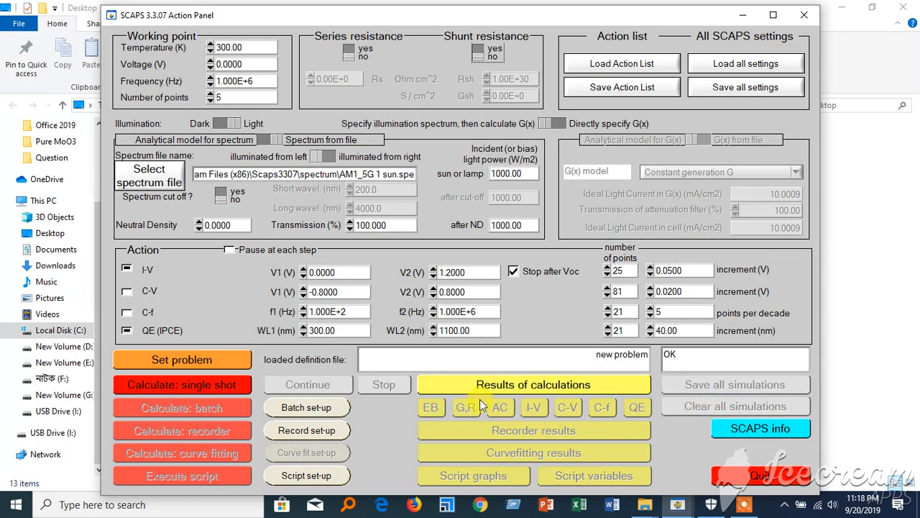
click(325, 412)
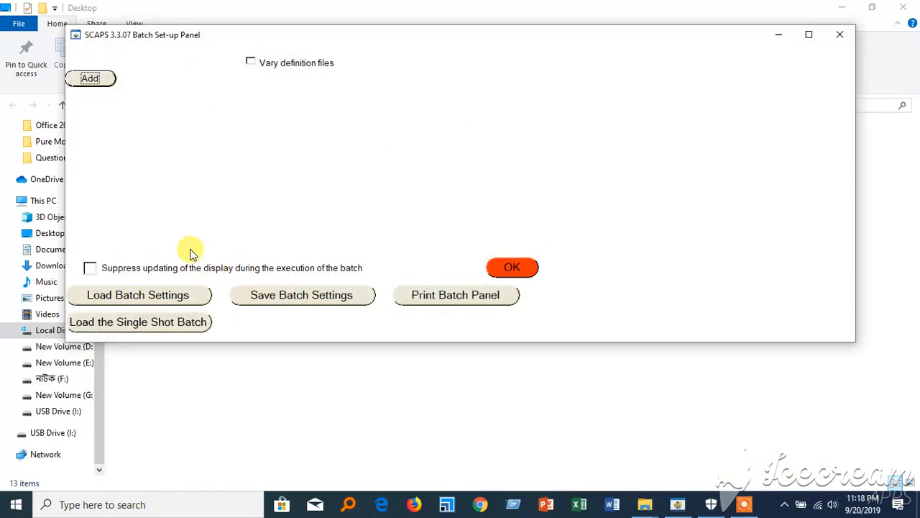
click(89, 81)
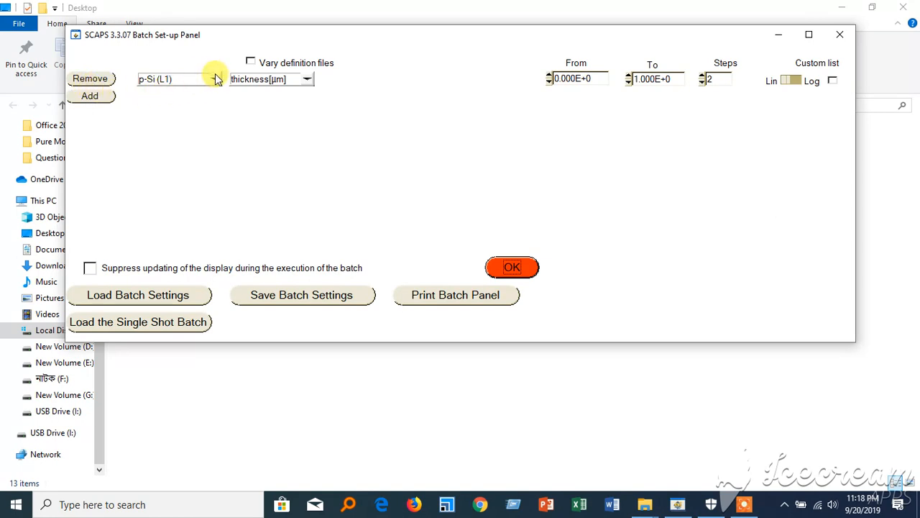
click(307, 80)
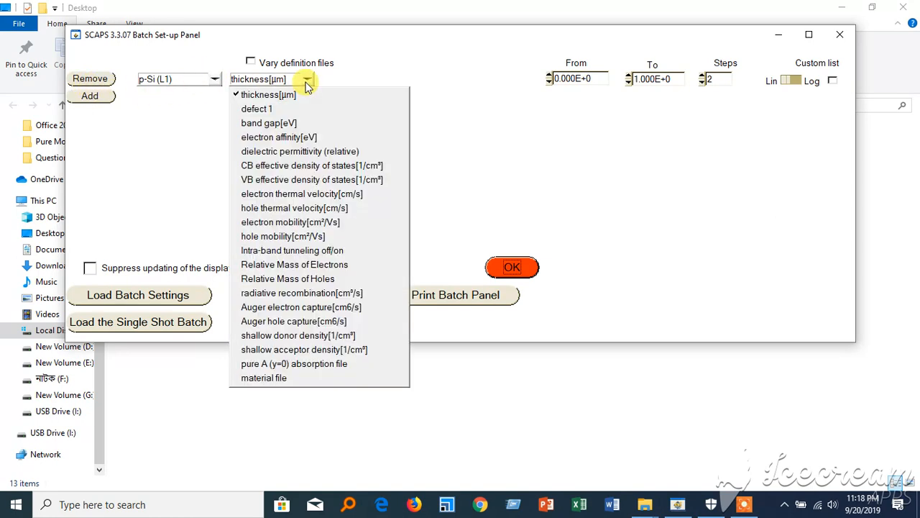
click(307, 82)
click(214, 79)
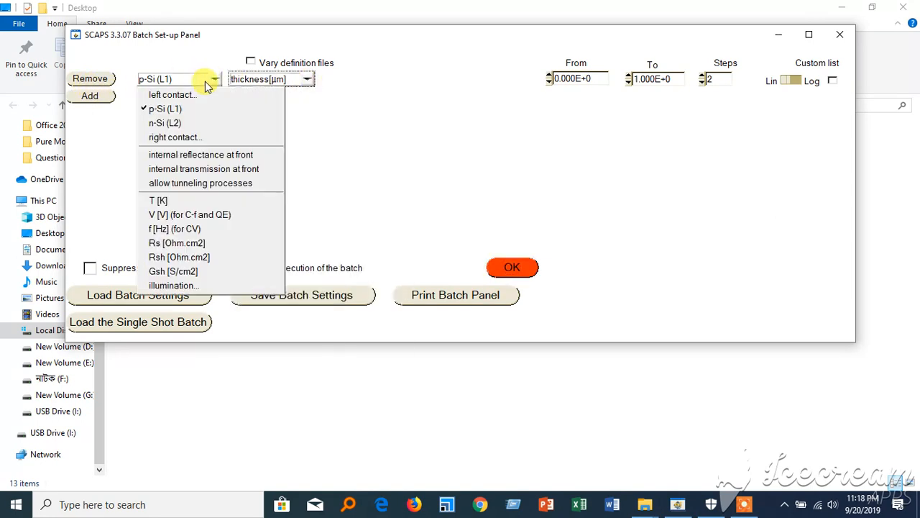